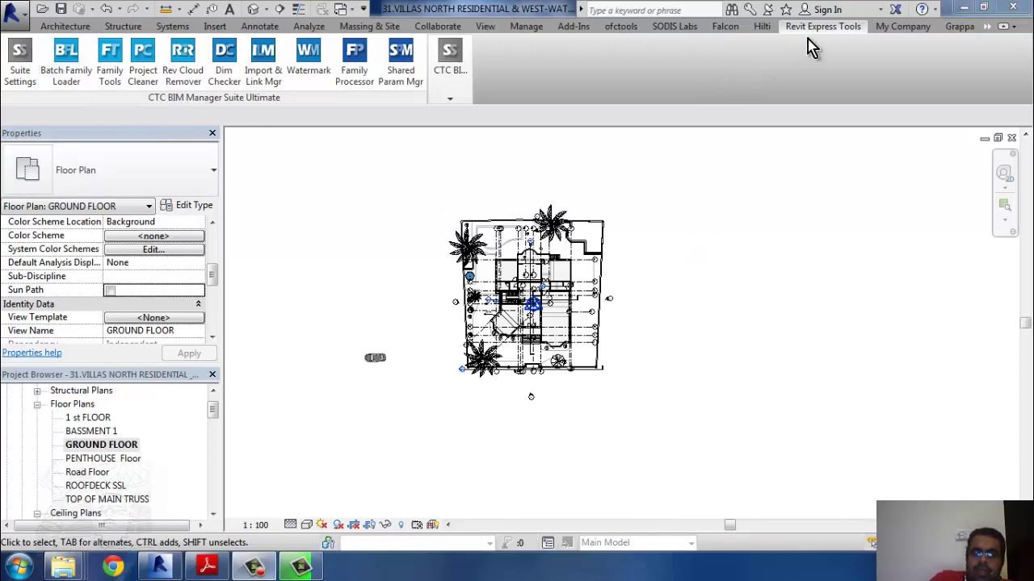
click(64, 91)
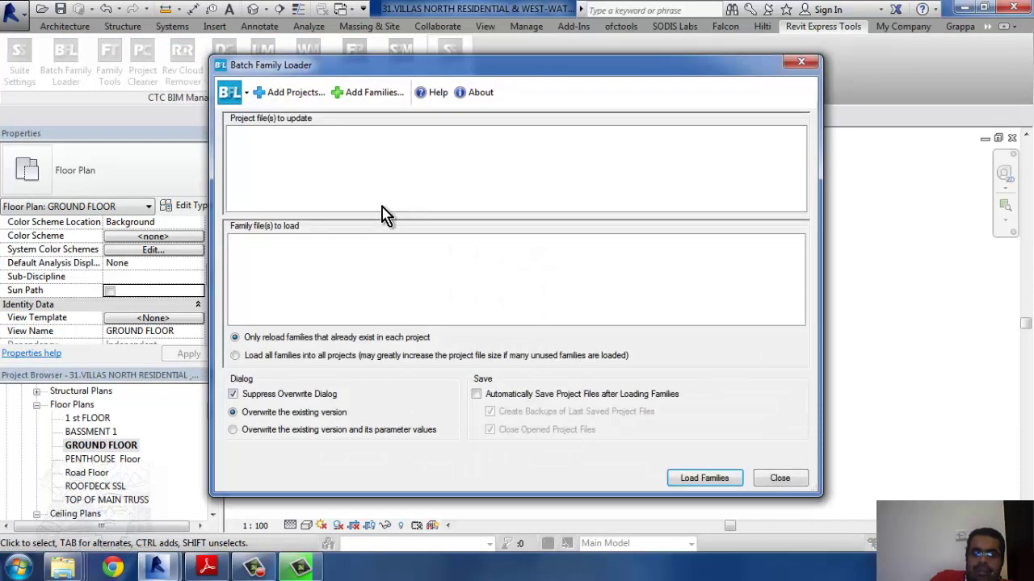
click(802, 65)
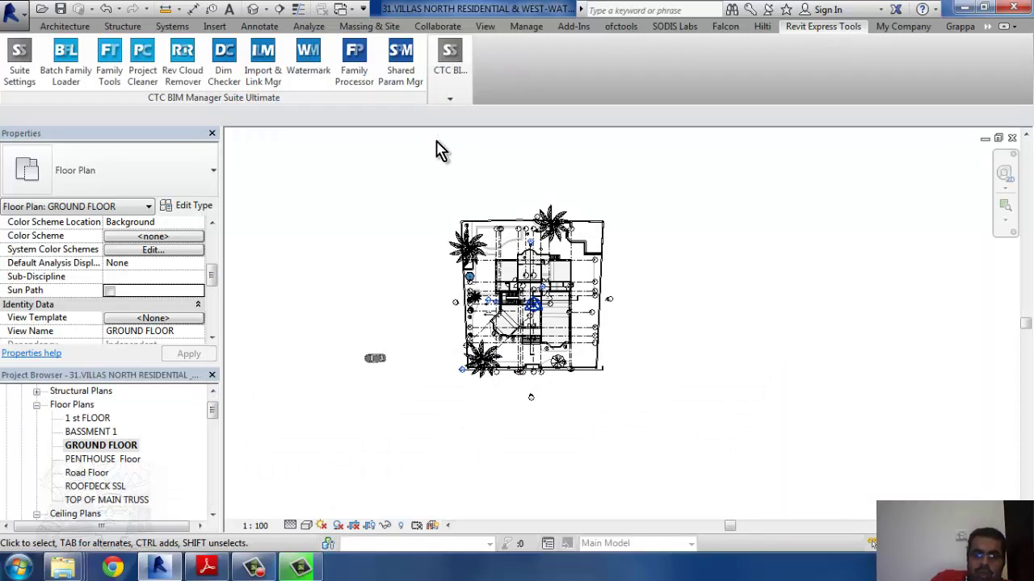
Launch the Family Tools add-in and bring its window to the front
click(113, 90)
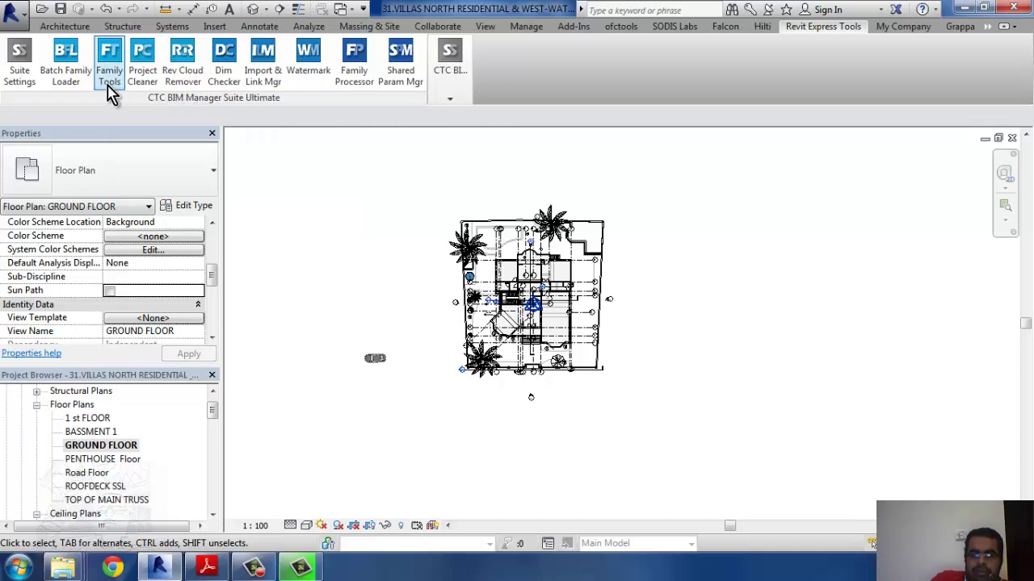
click(108, 101)
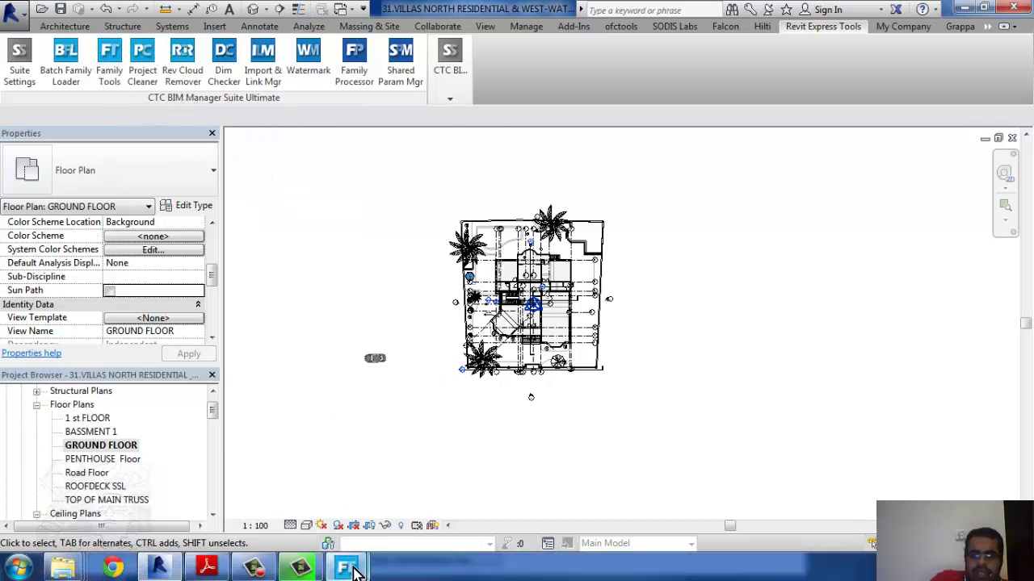
click(342, 563)
click(377, 500)
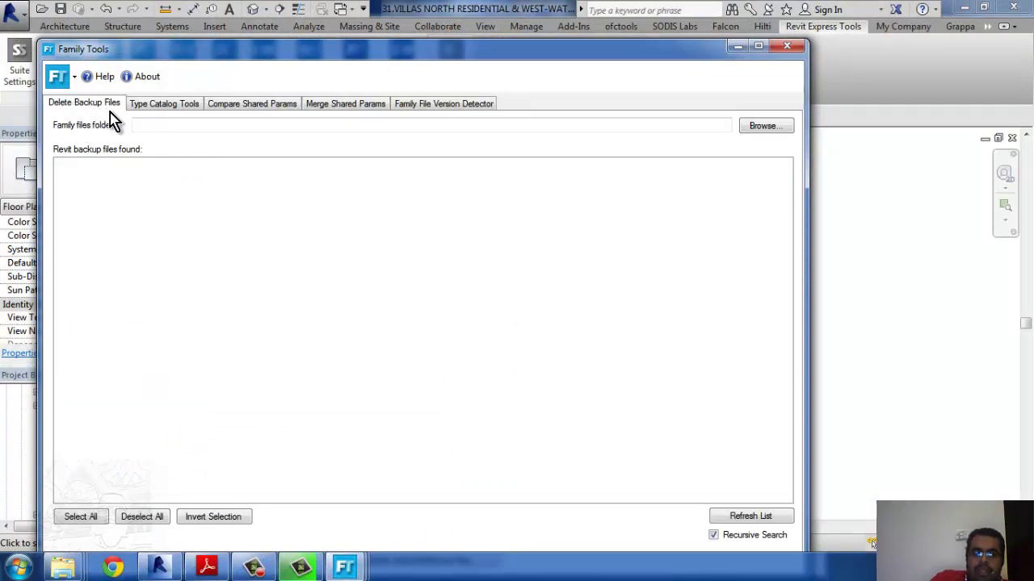
Step through Type Catalog Tools, Compare Shared Params and Merge Shared Params to Family File Version Detector
click(171, 105)
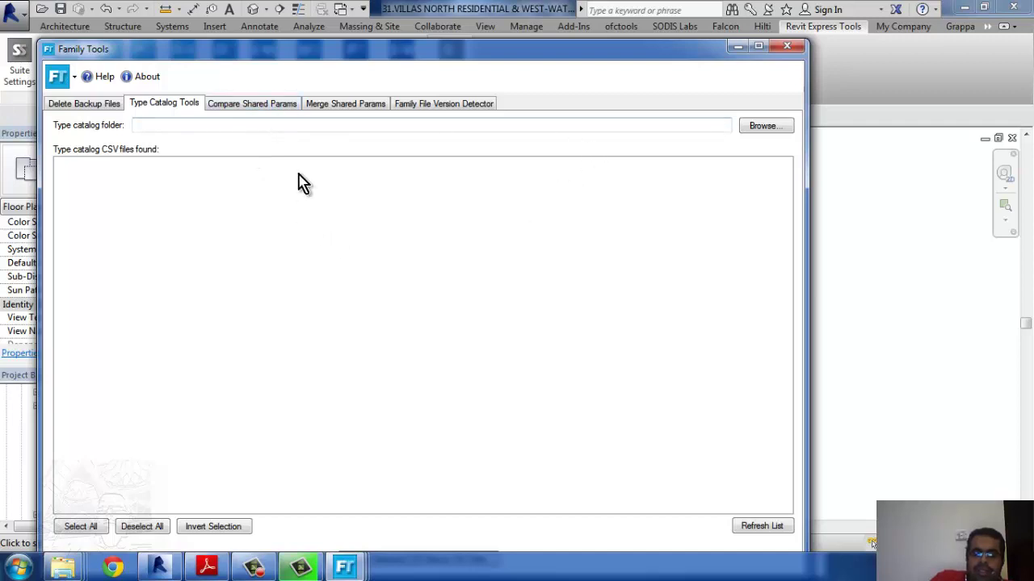
click(260, 109)
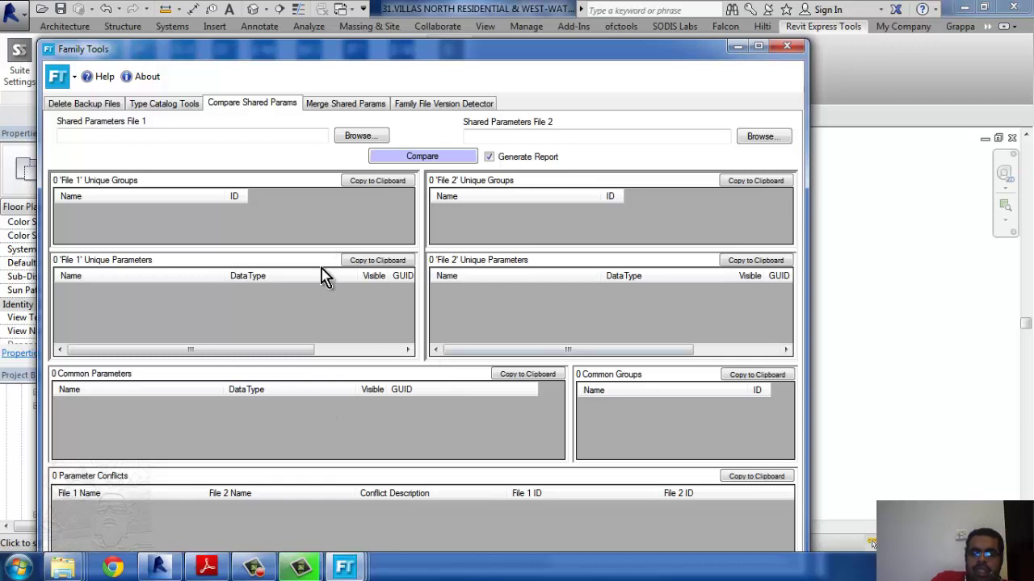
click(333, 111)
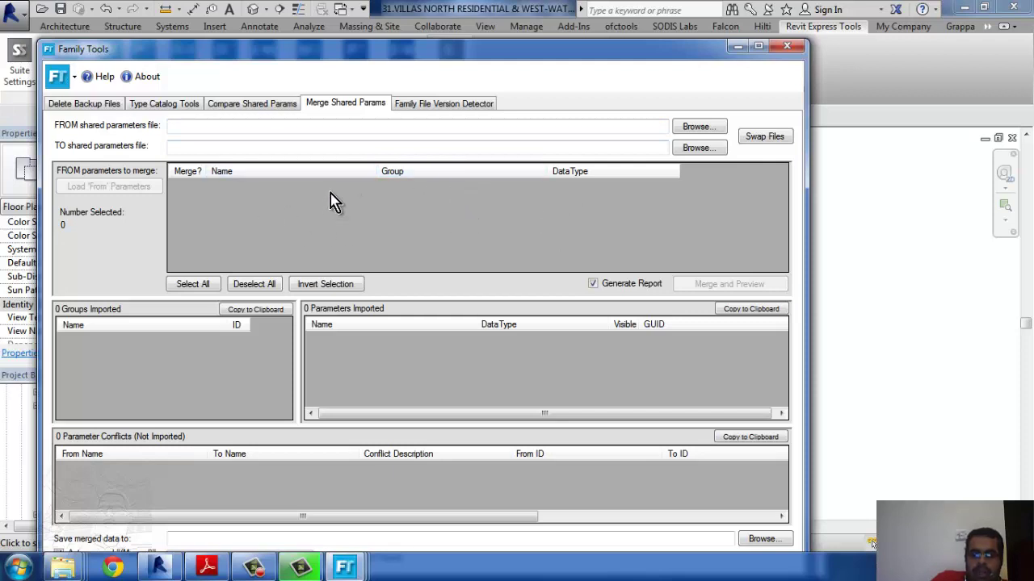
click(436, 110)
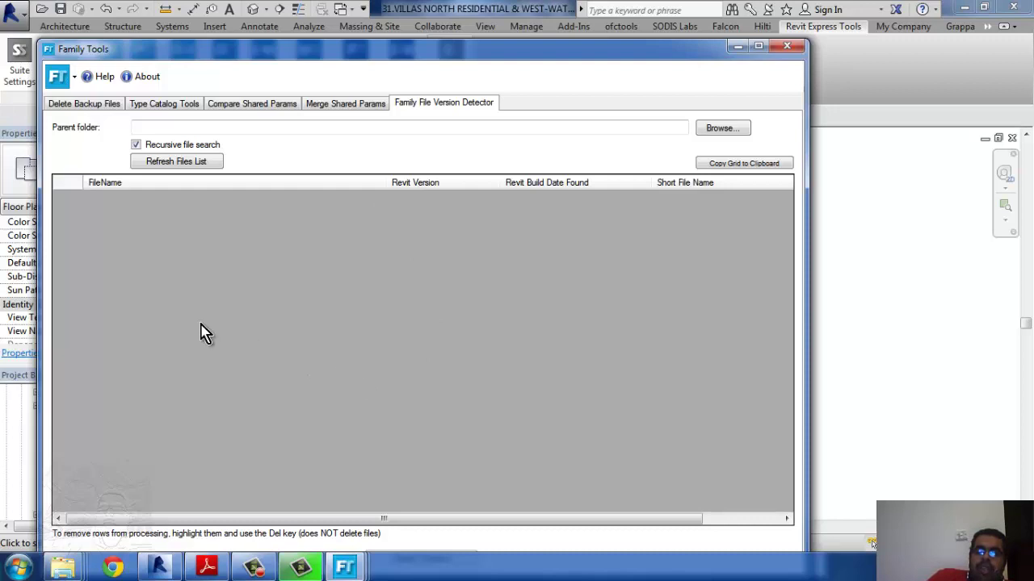
Cancel the Browse For Folder dialog without choosing a folder, then close Family Tools
click(722, 129)
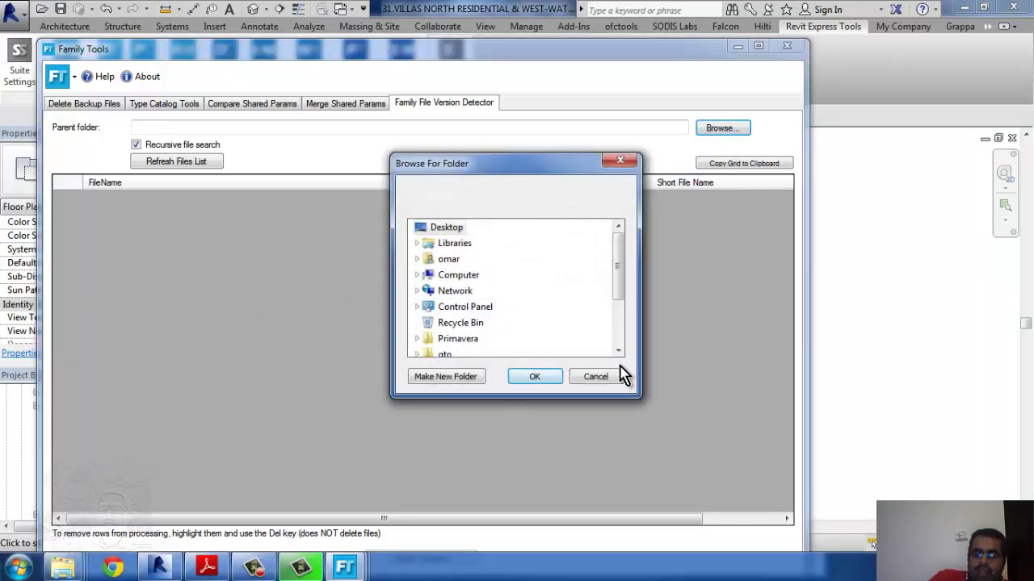
click(604, 381)
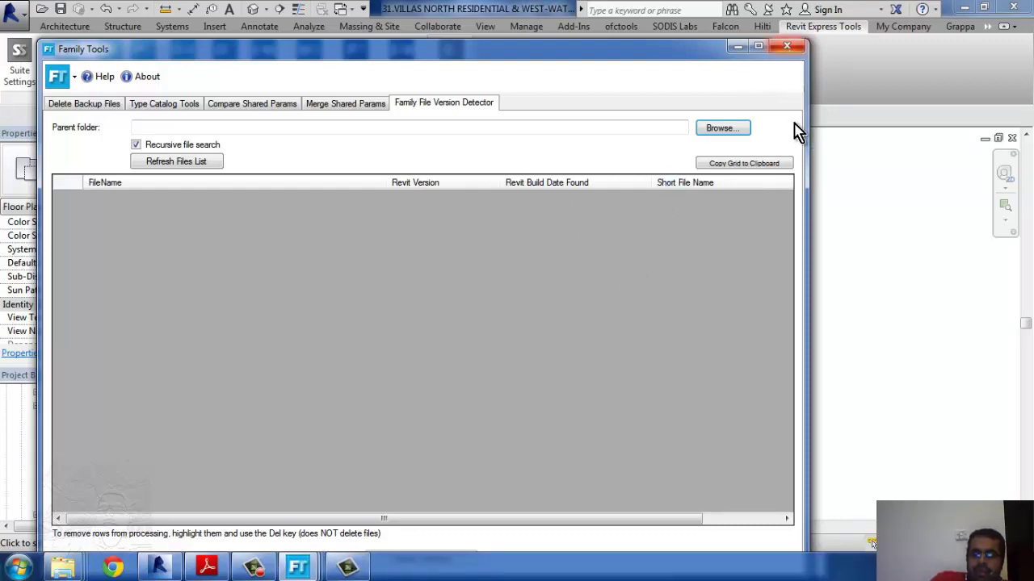
click(785, 50)
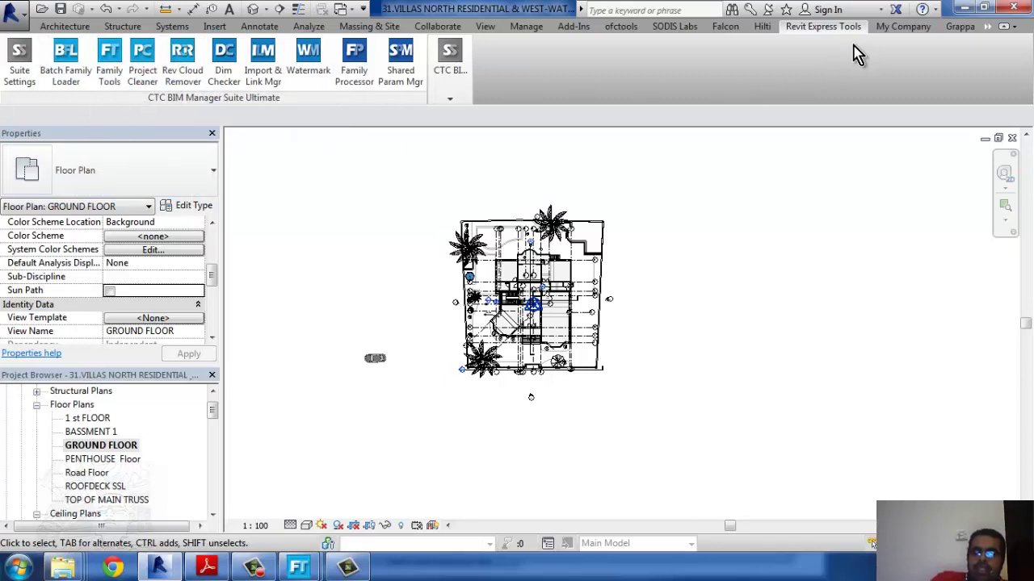
click(143, 76)
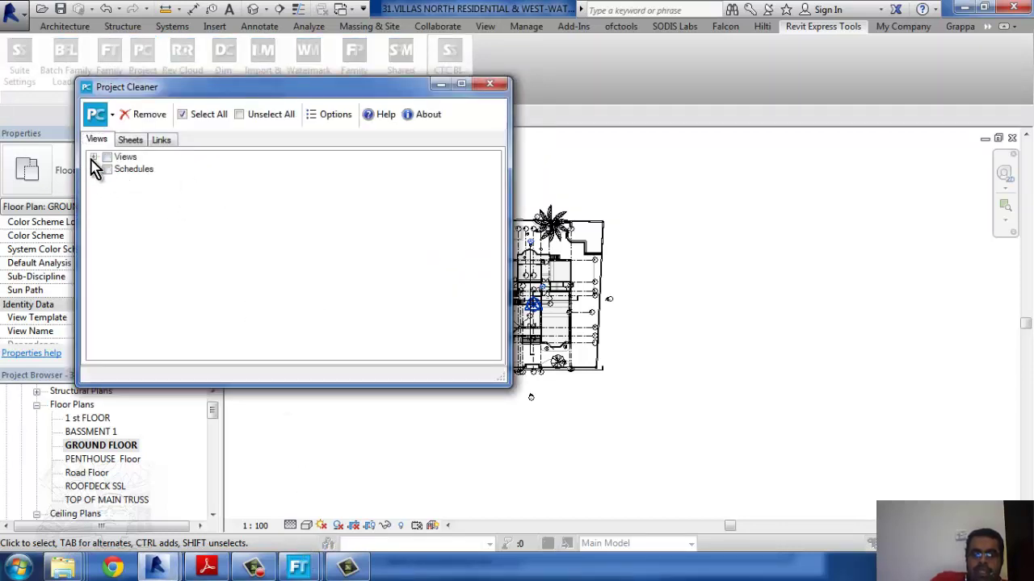
click(93, 157)
click(94, 278)
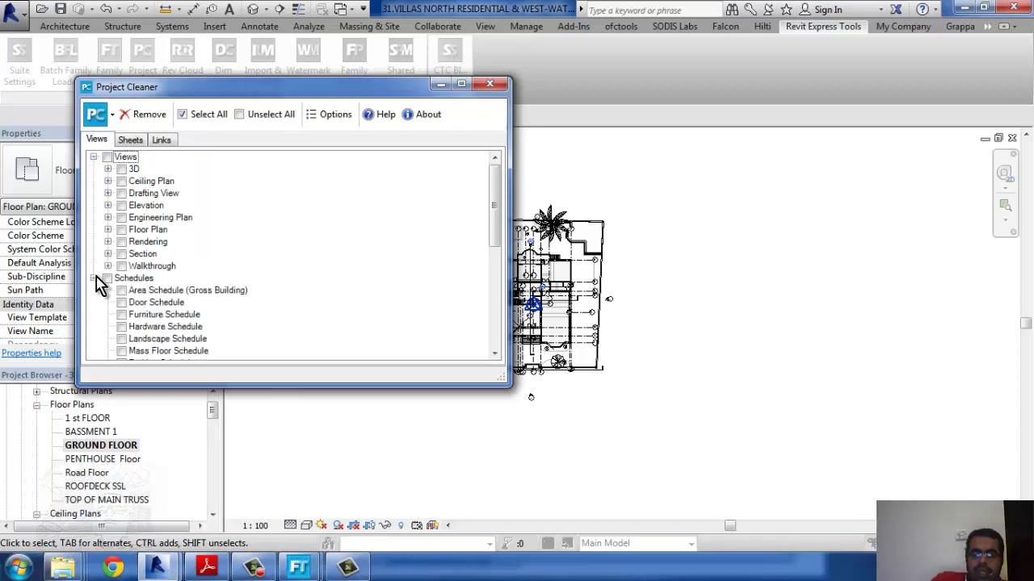
scroll(240, 257, down, 2)
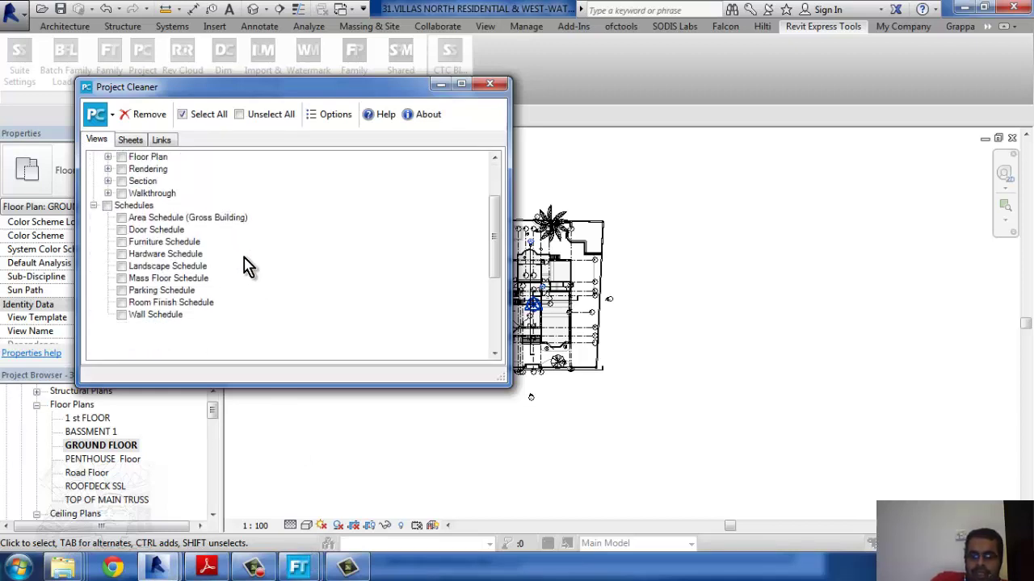
scroll(246, 266, up, 2)
scroll(219, 277, up, 1)
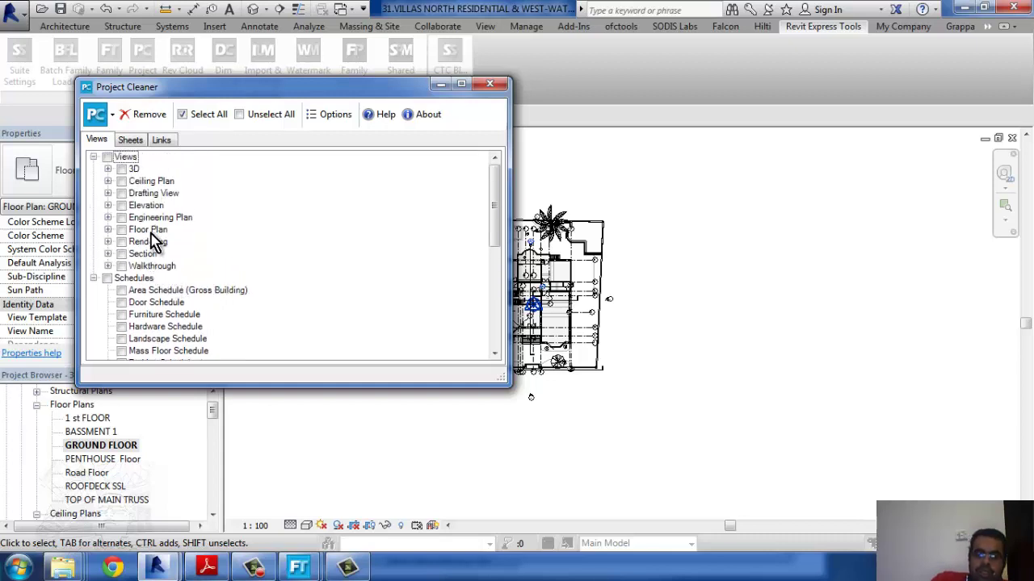
scroll(198, 376, down, 2)
scroll(198, 376, down, 1)
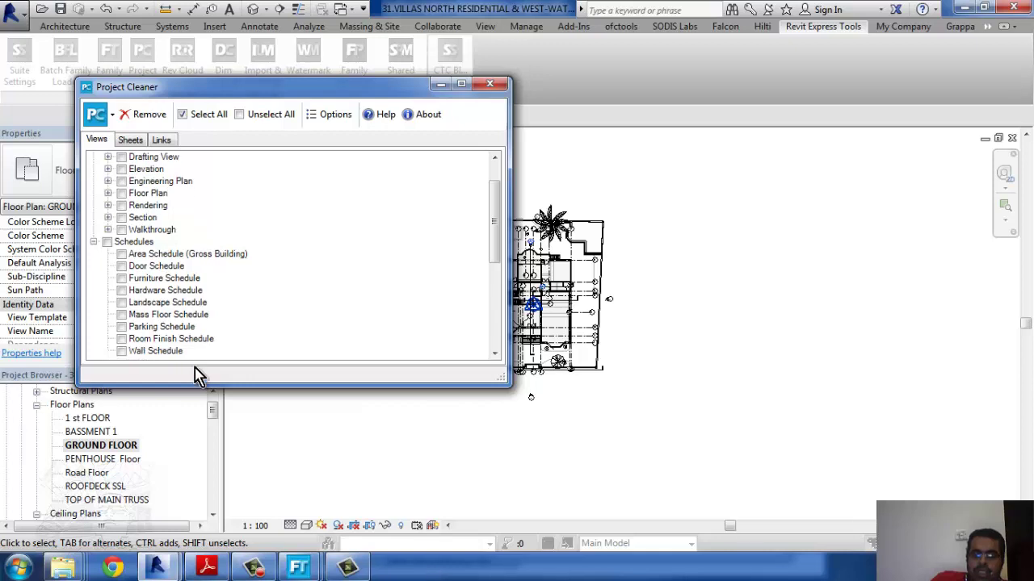
click(490, 85)
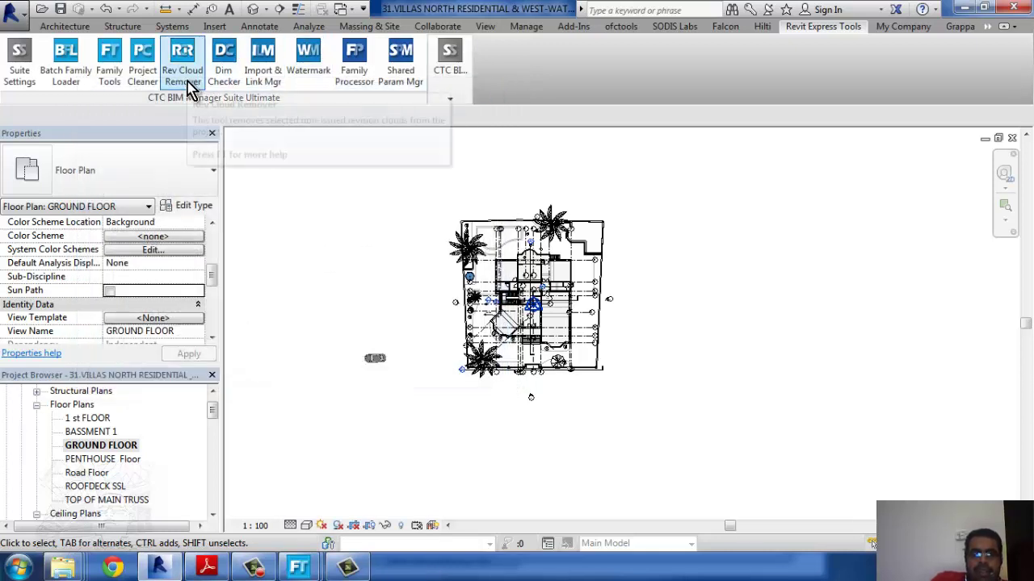
Dismiss the revision cloud remover message, then find the 21 overridden dimensions and show 200.000
click(186, 81)
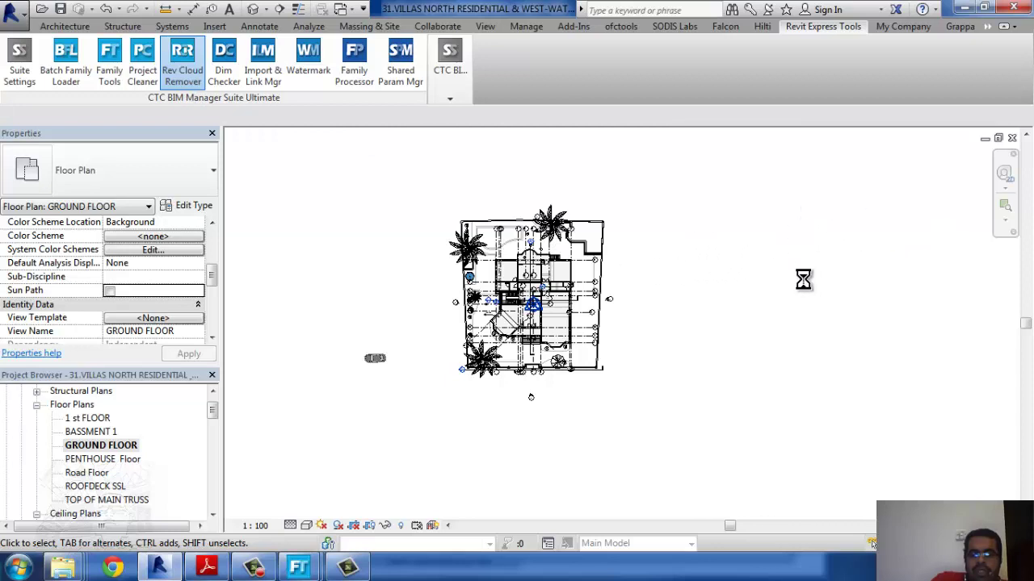
click(611, 316)
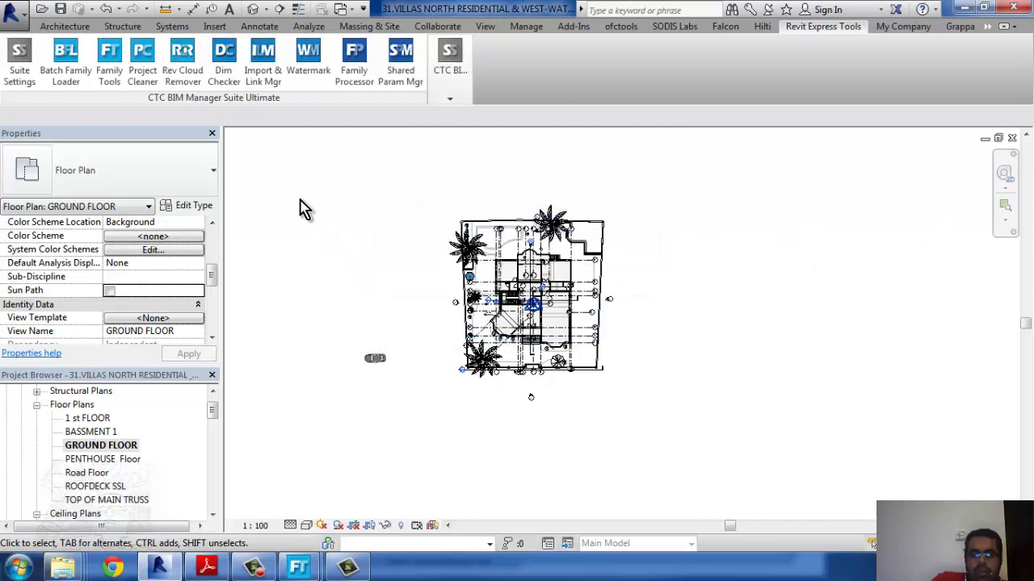
click(223, 65)
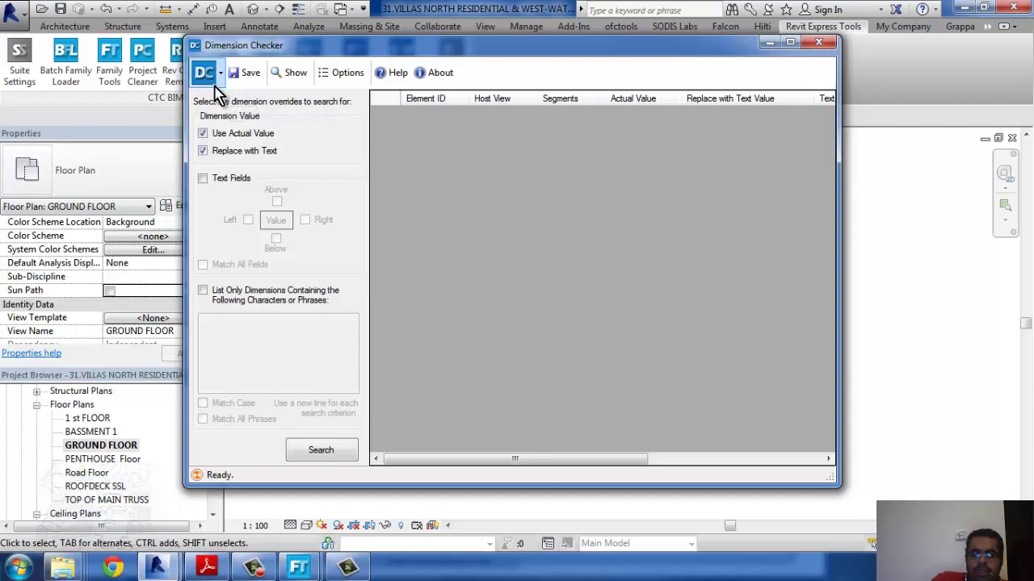
click(322, 450)
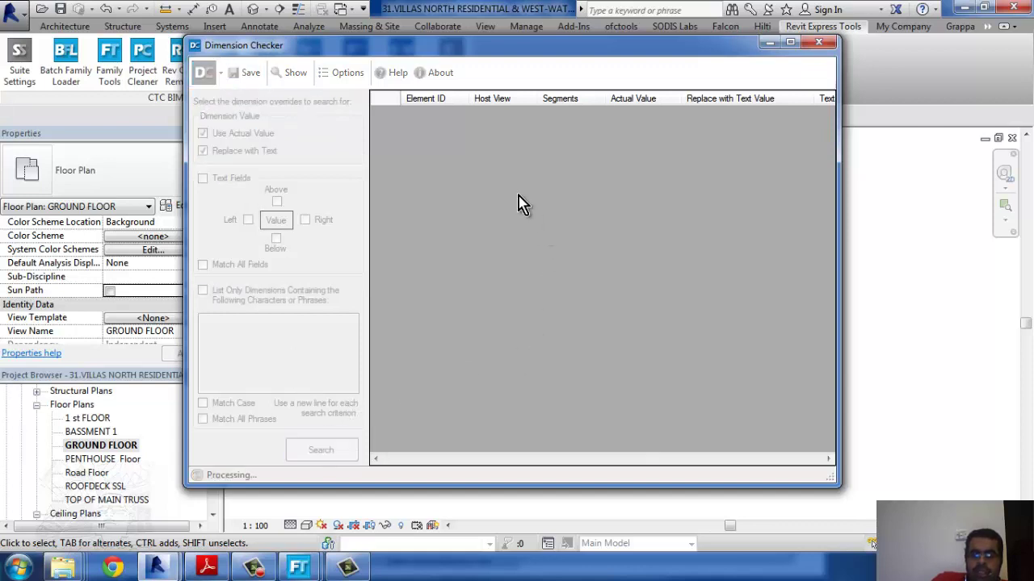
click(440, 198)
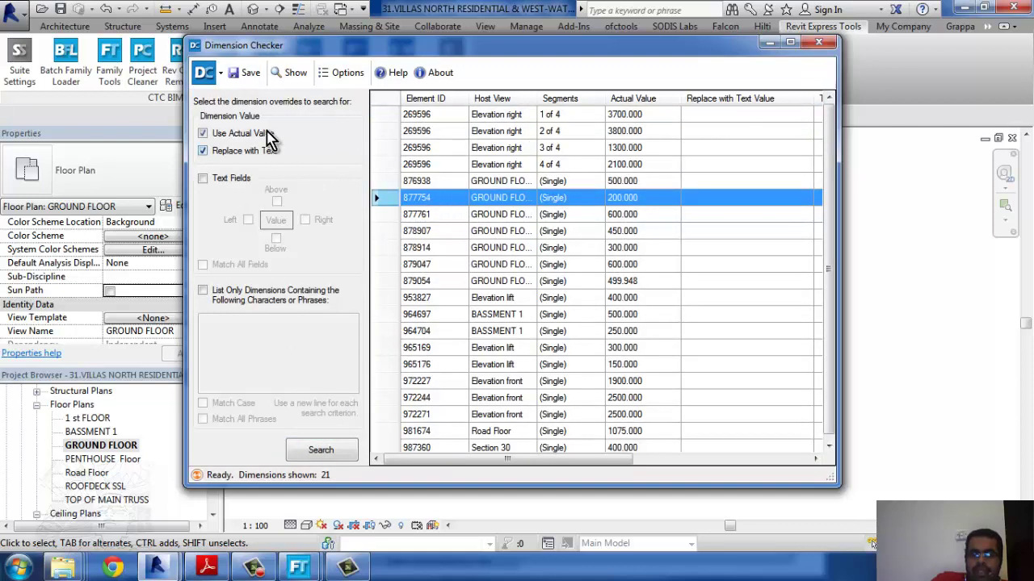
click(289, 73)
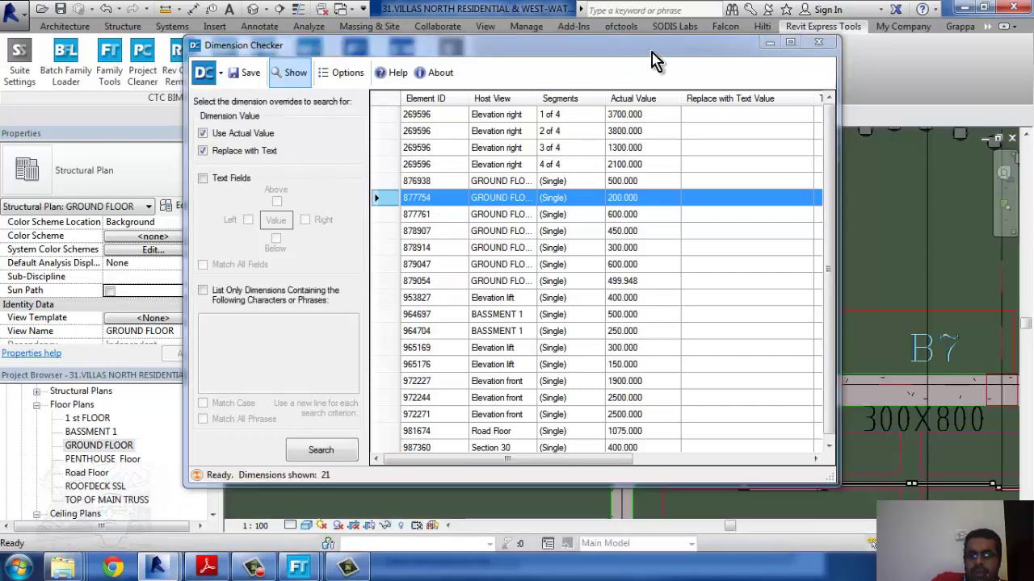
drag(652, 53, 331, 59)
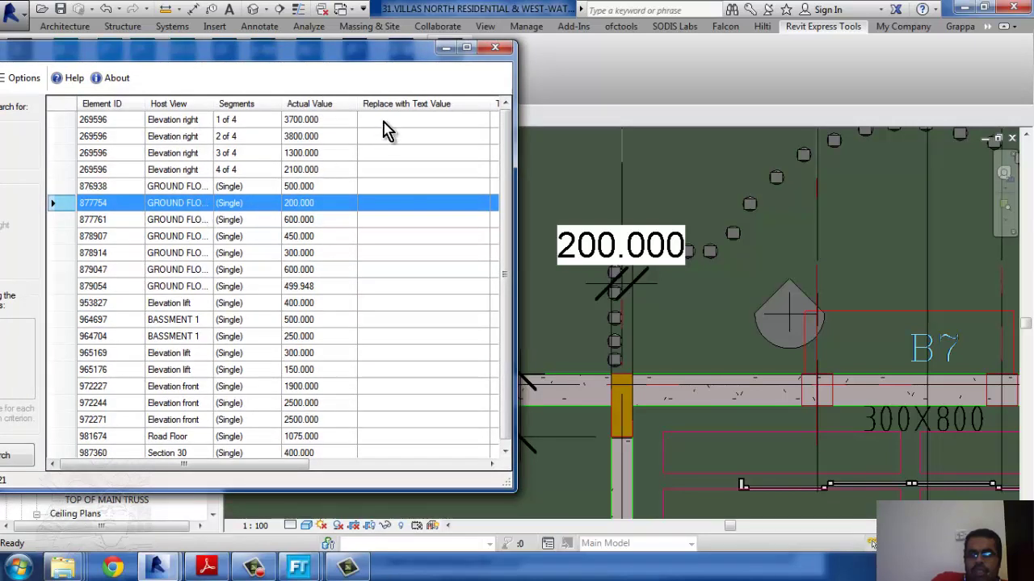
Close Dimension Checker and pin the first six rows in Import & Link Mgr
click(496, 49)
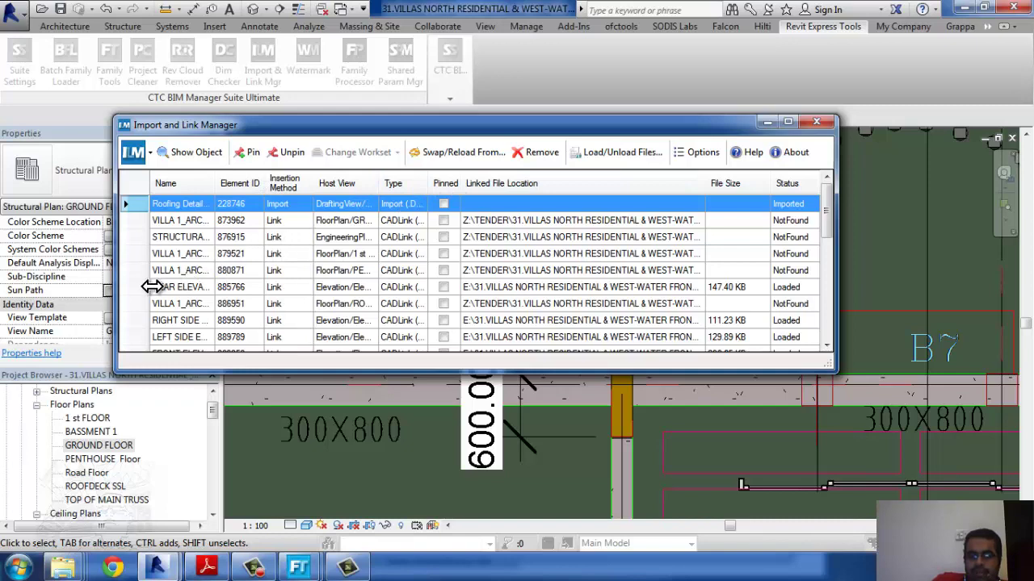
drag(149, 289, 144, 291)
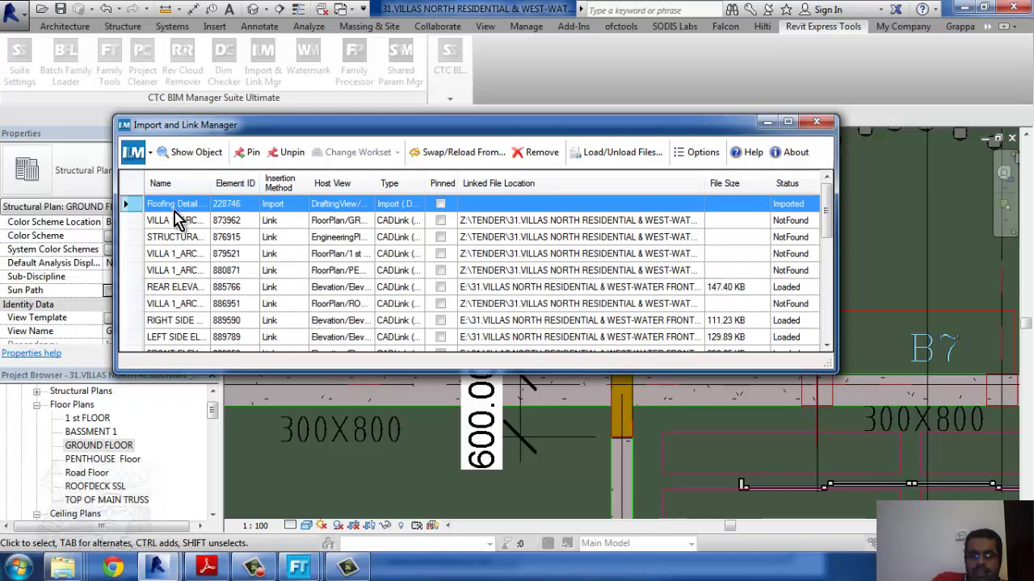
shift+click(178, 286)
click(246, 152)
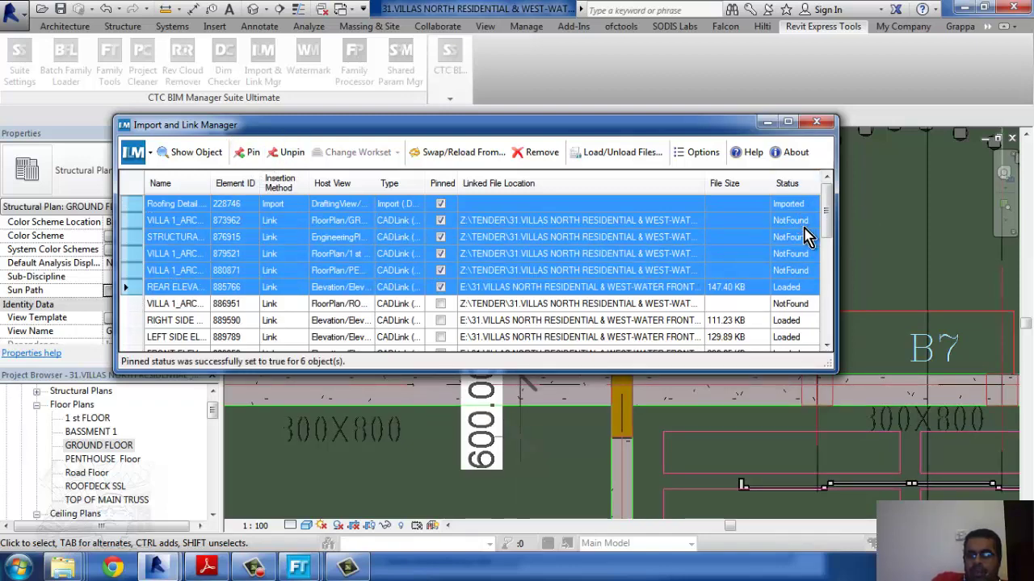
Review the link list, reduce the selection to one row, and close Import and Link Manager
scroll(343, 303, down, 3)
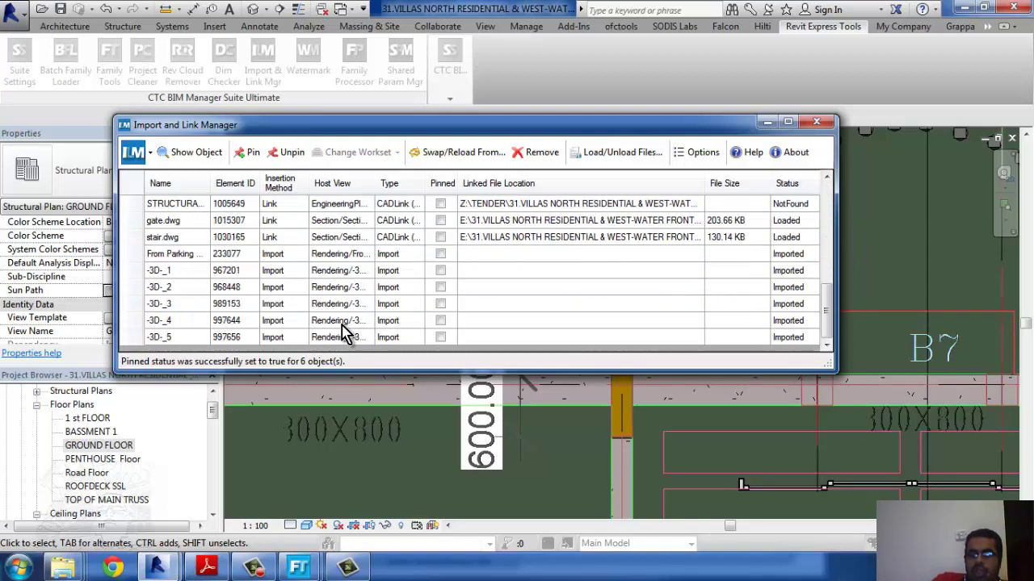
scroll(438, 293, up, 3)
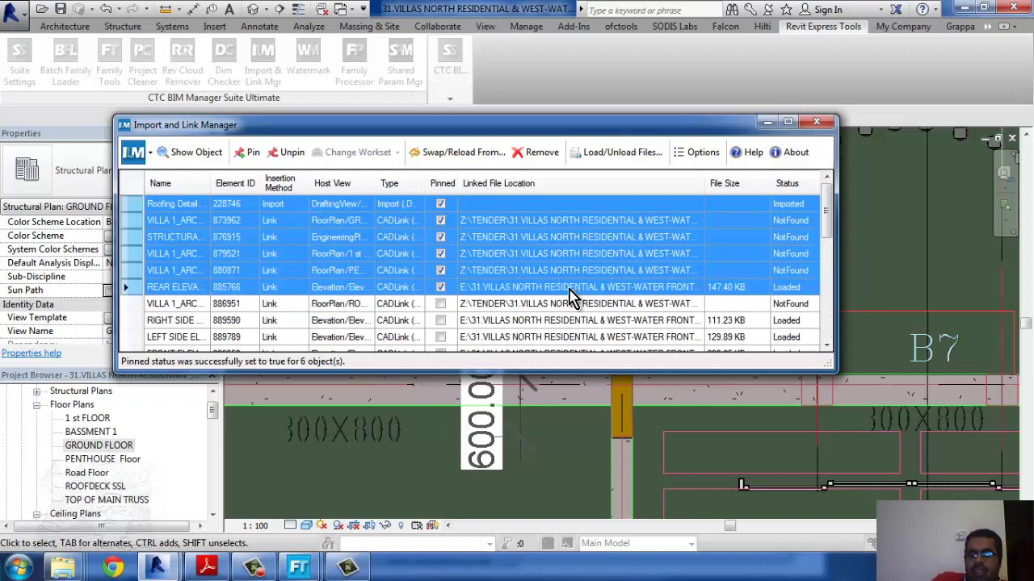
click(629, 270)
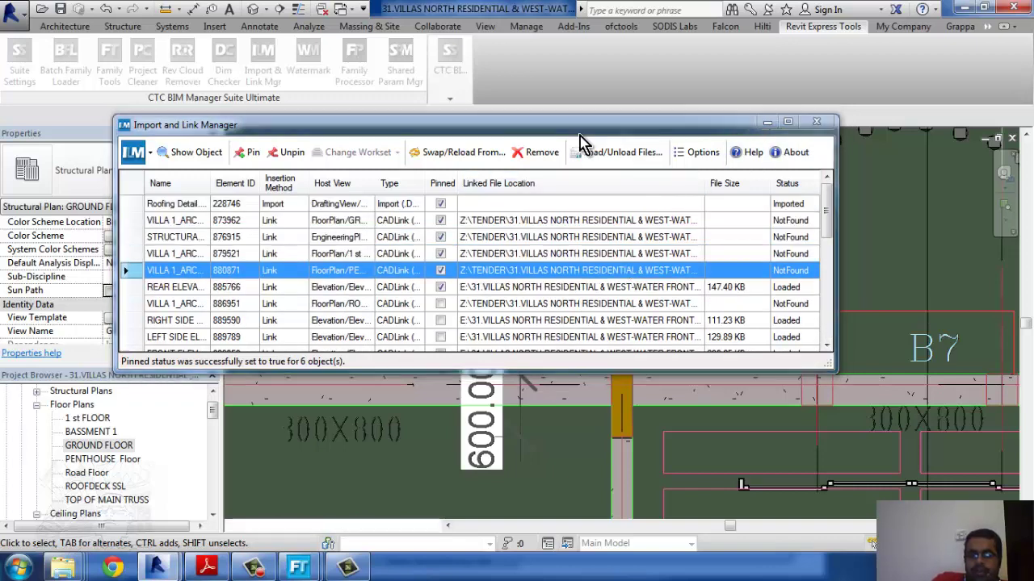
click(817, 122)
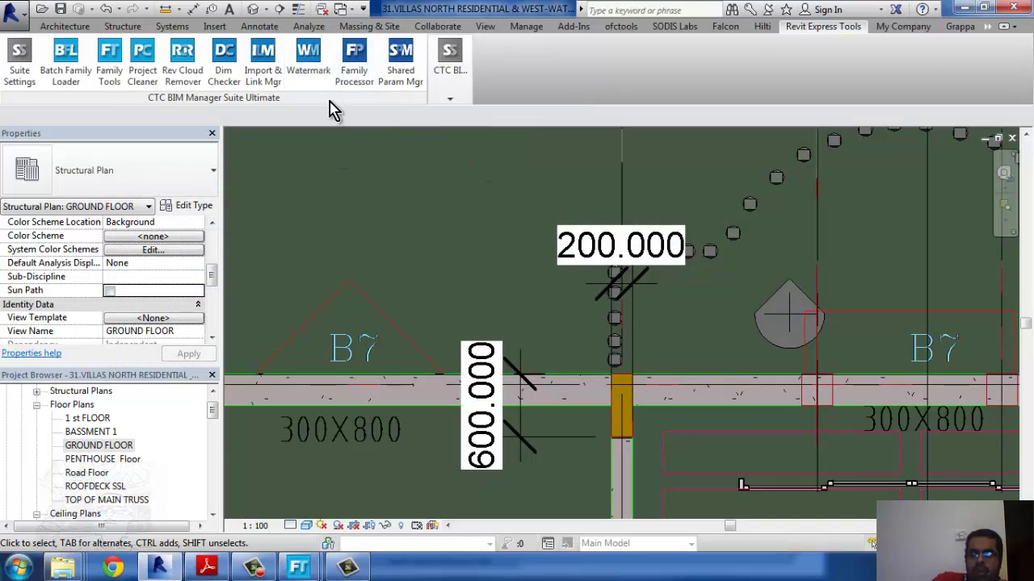
click(308, 58)
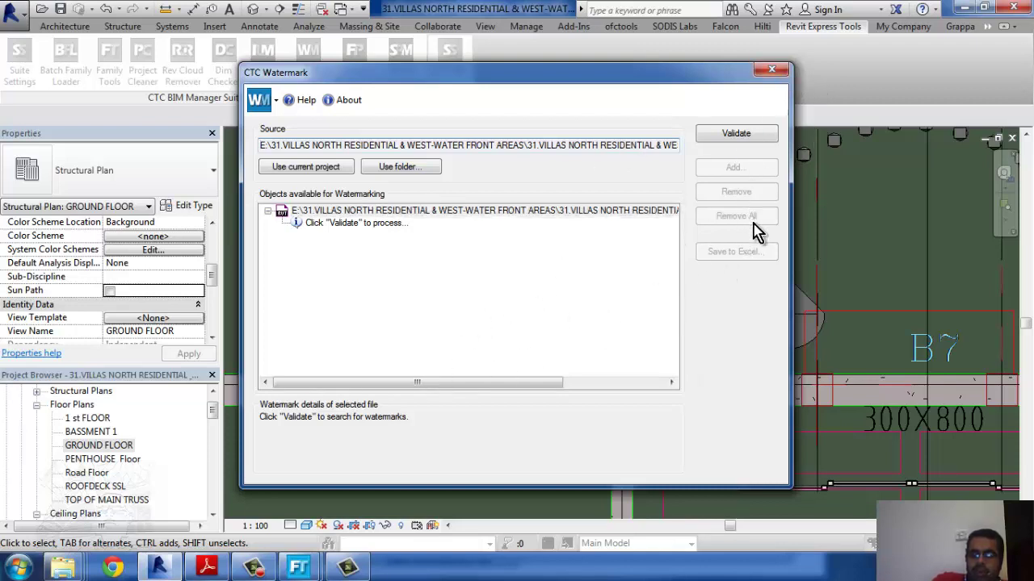
click(771, 73)
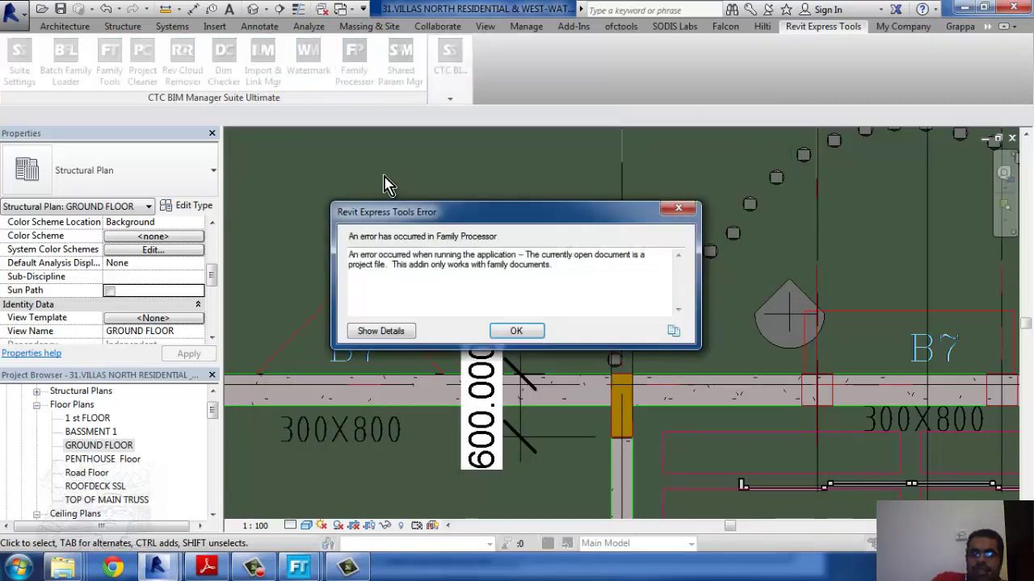
click(521, 331)
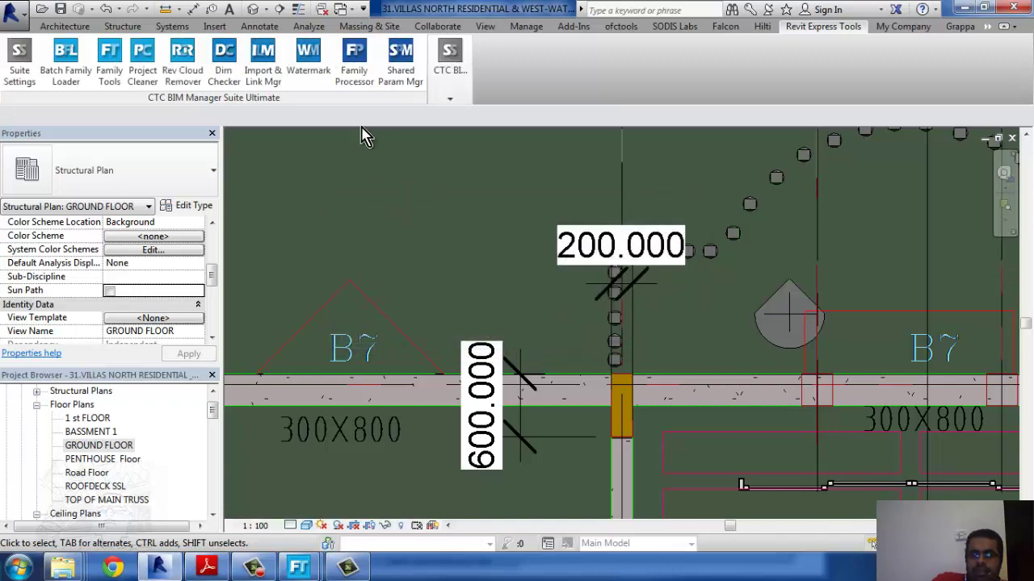
Close Shared Param Mgr after opening it, then show the CTC BIM Project Suite Ultimate tools
click(400, 61)
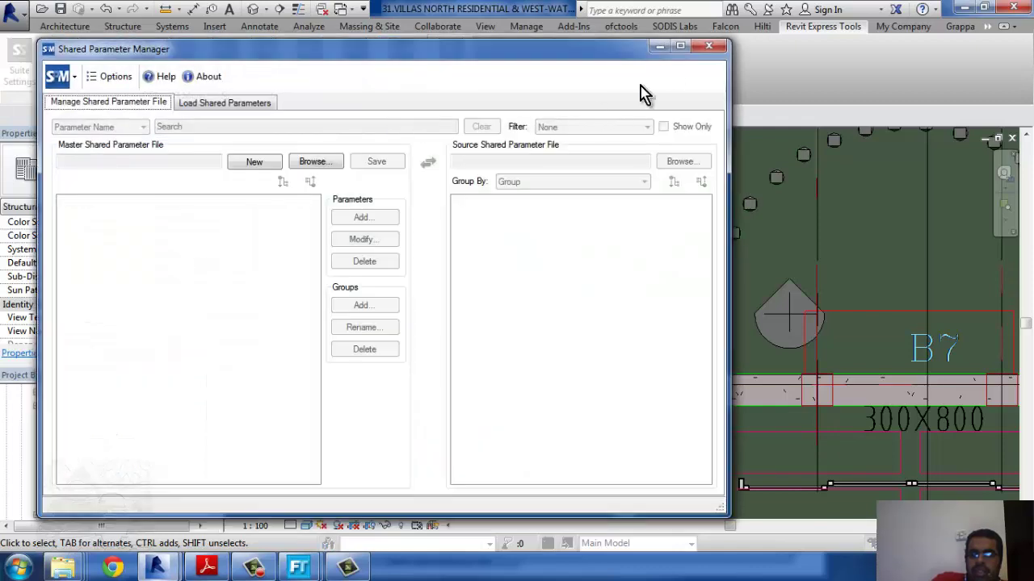
click(703, 50)
click(452, 101)
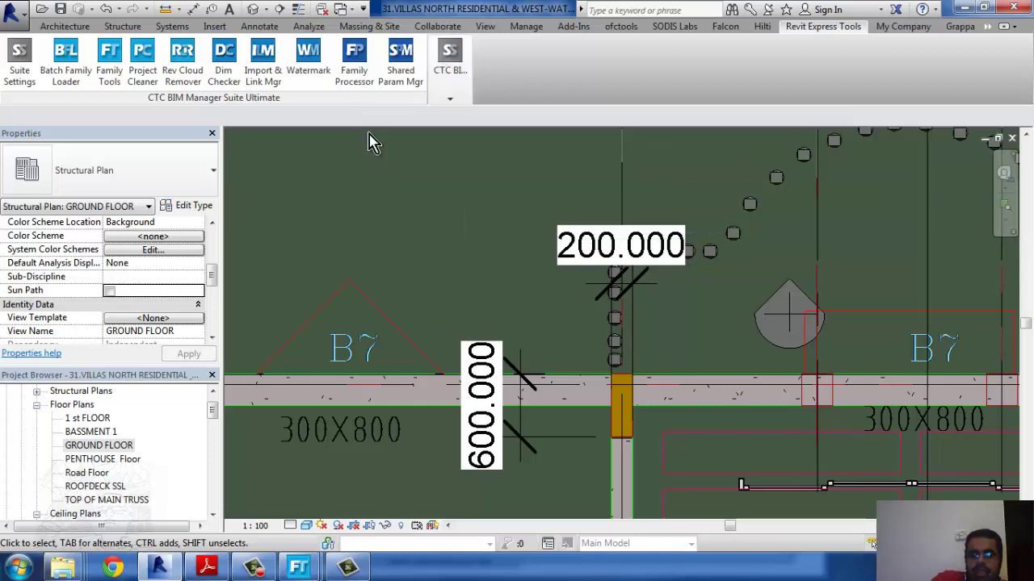
click(447, 65)
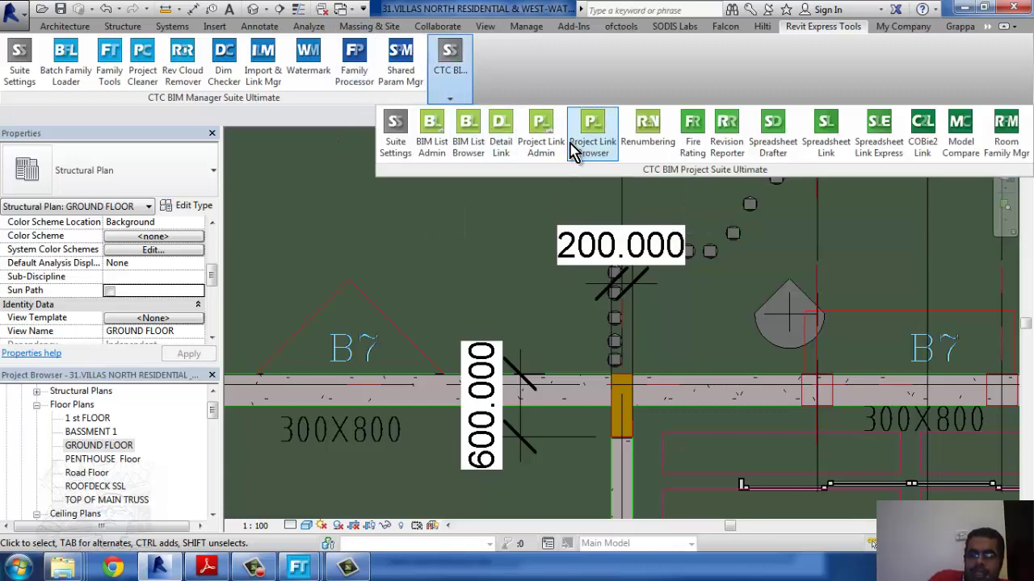